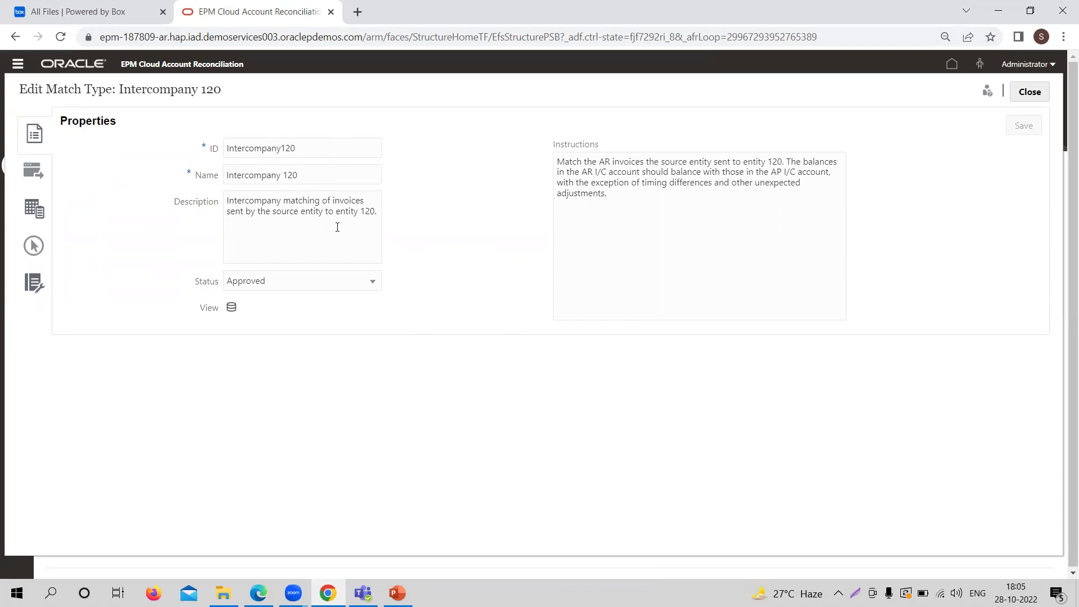
pyautogui.click(313, 284)
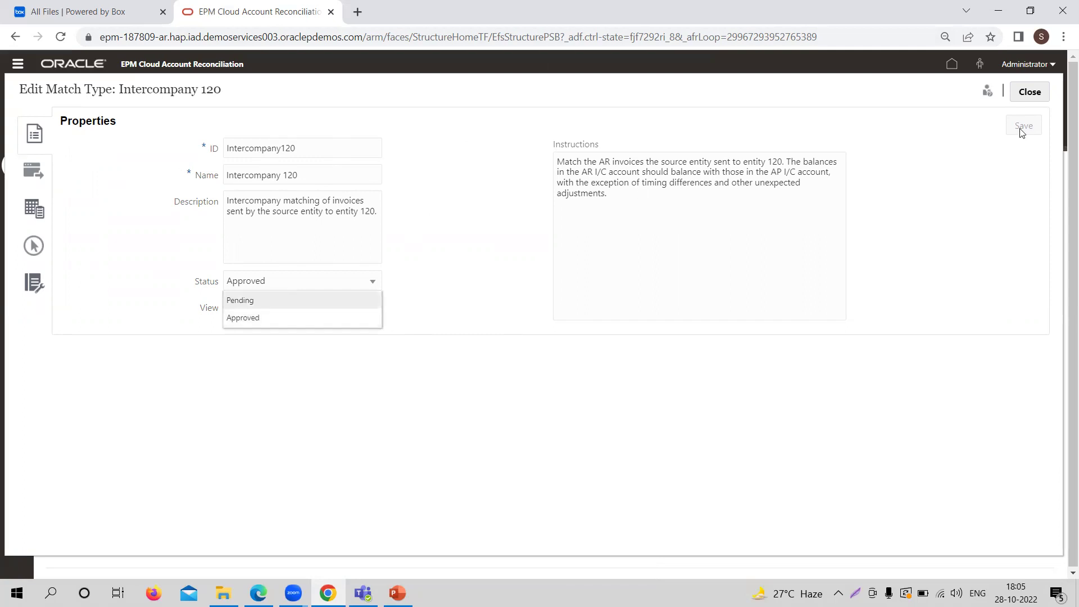
pyautogui.click(579, 445)
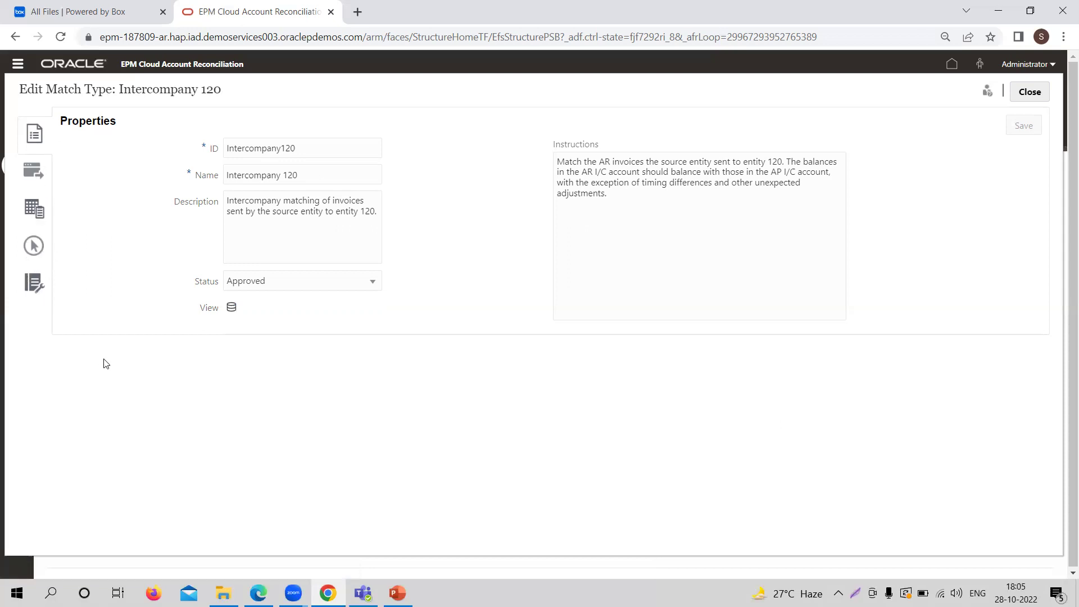
pyautogui.click(310, 285)
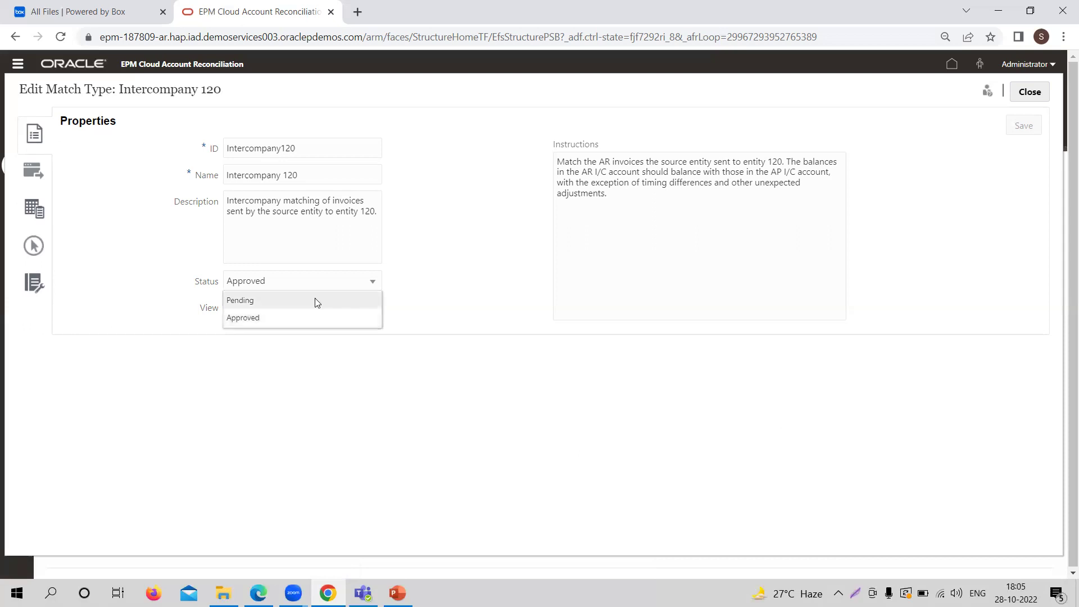
pyautogui.click(318, 400)
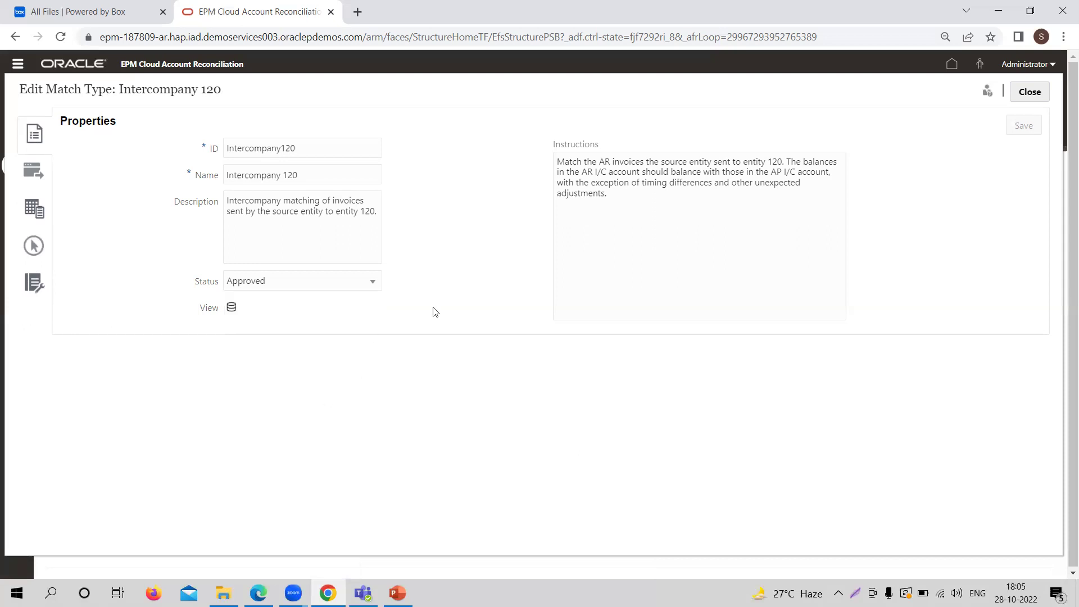
pyautogui.click(356, 282)
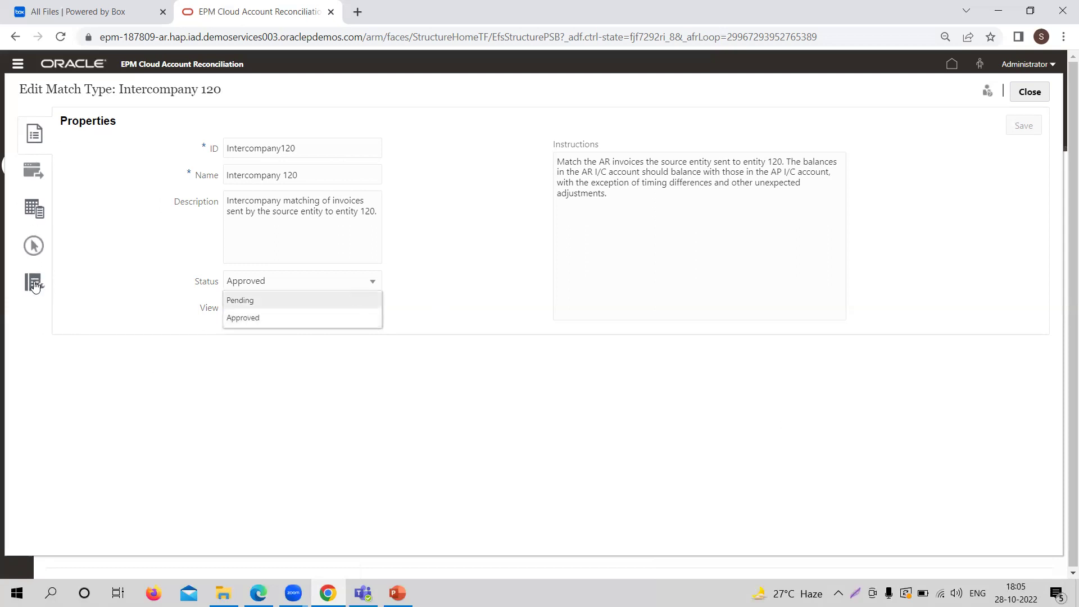
pyautogui.click(210, 382)
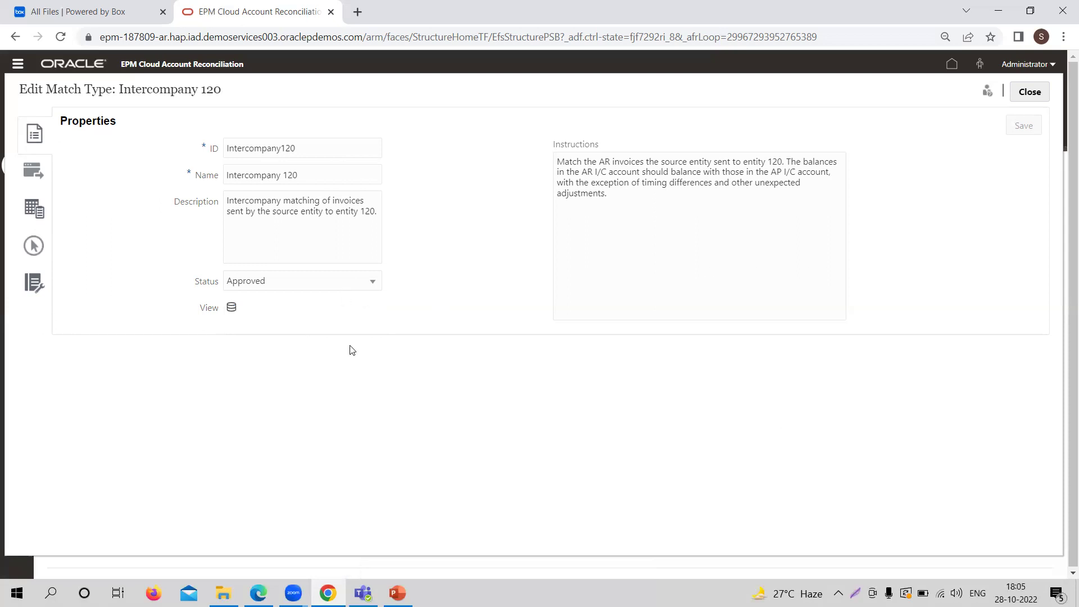
pyautogui.click(366, 281)
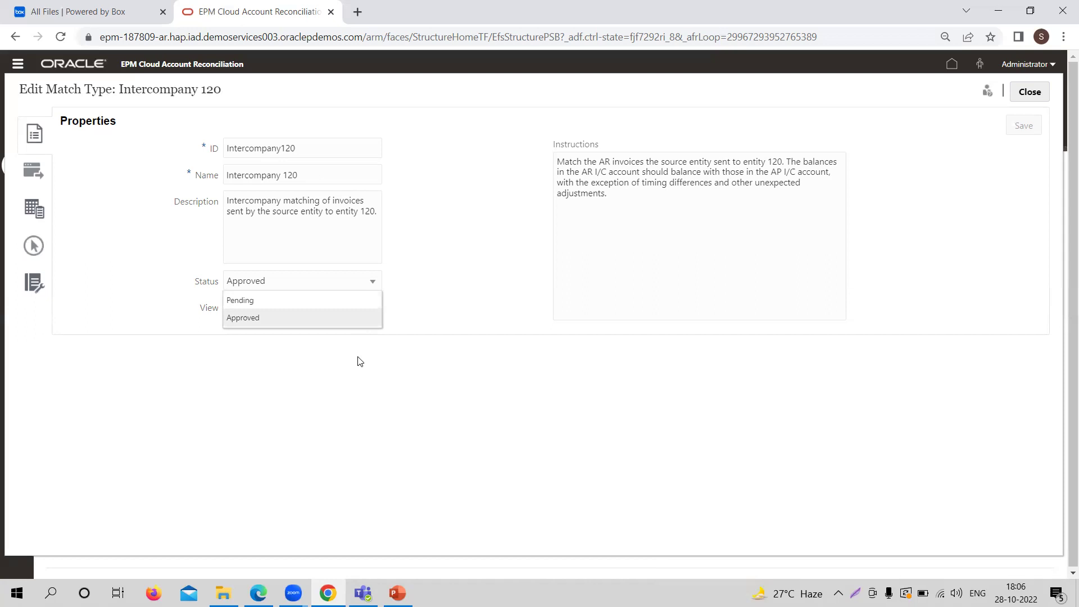
pyautogui.click(491, 318)
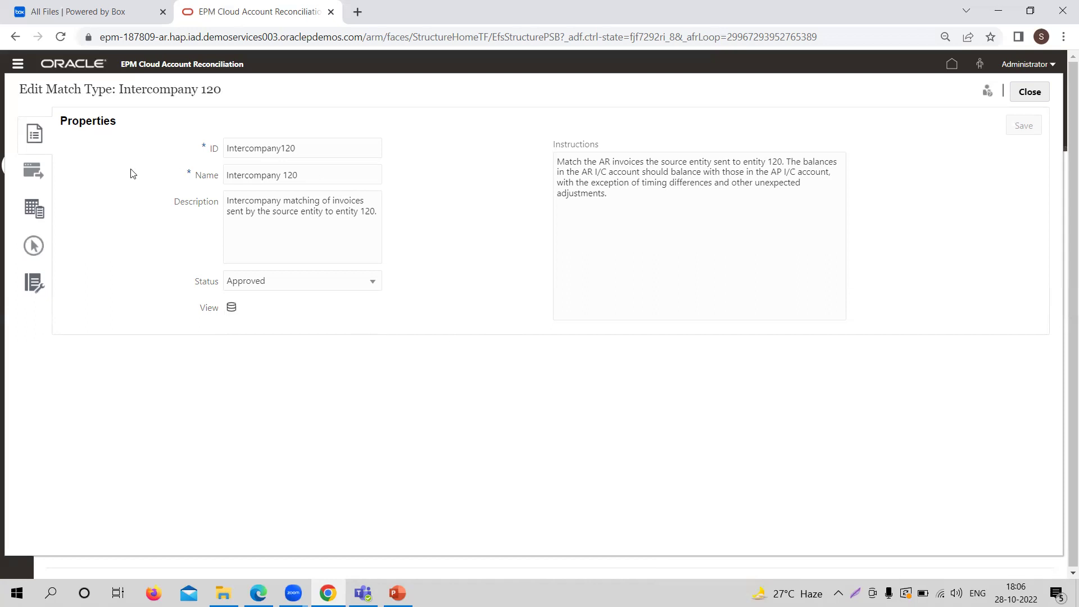
# - Review the attributes of Intercompany 120's AR and AP data sources
pyautogui.click(34, 183)
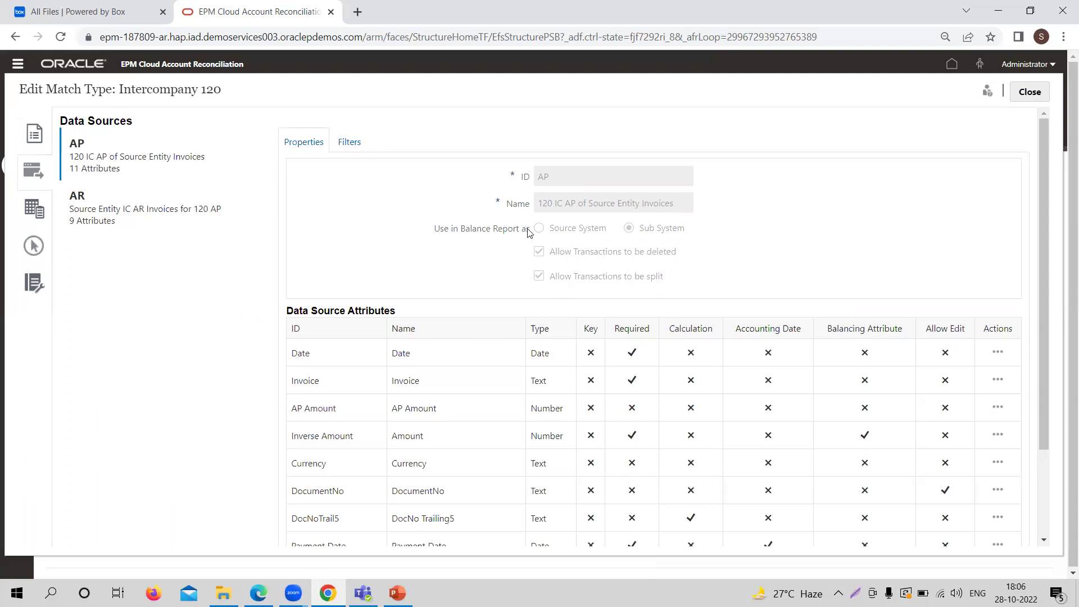
pyautogui.click(189, 211)
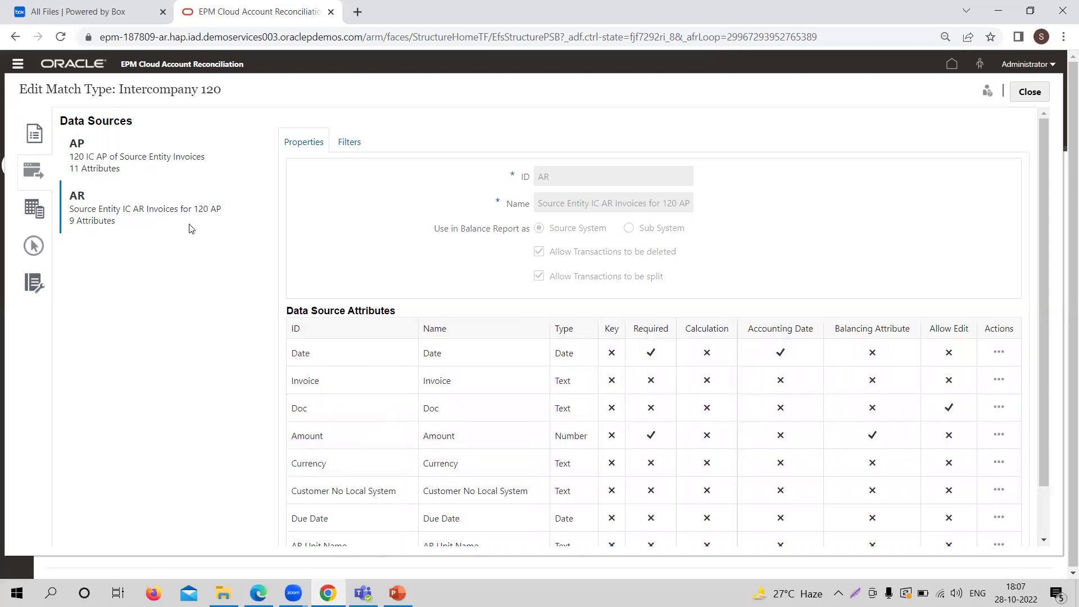
pyautogui.click(174, 152)
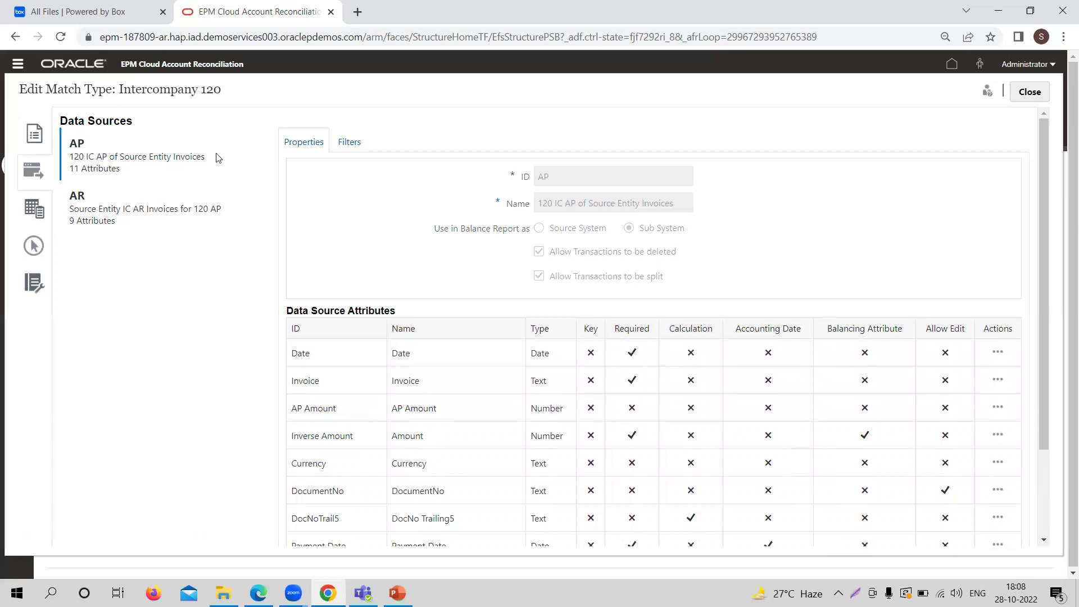
# - Show Intercompany 120's five adjust transaction types, Default Adjust through AutoAdj
pyautogui.click(34, 209)
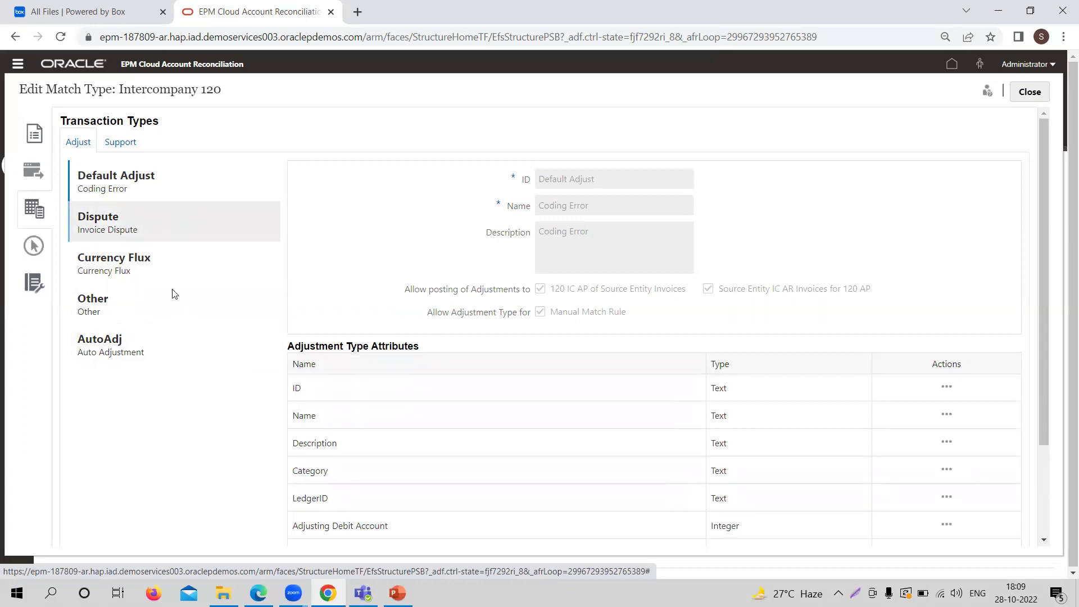
# - Display the INTERCO match process properties, including Amount, Date and the Invoice and DocNo buckets
pyautogui.click(33, 247)
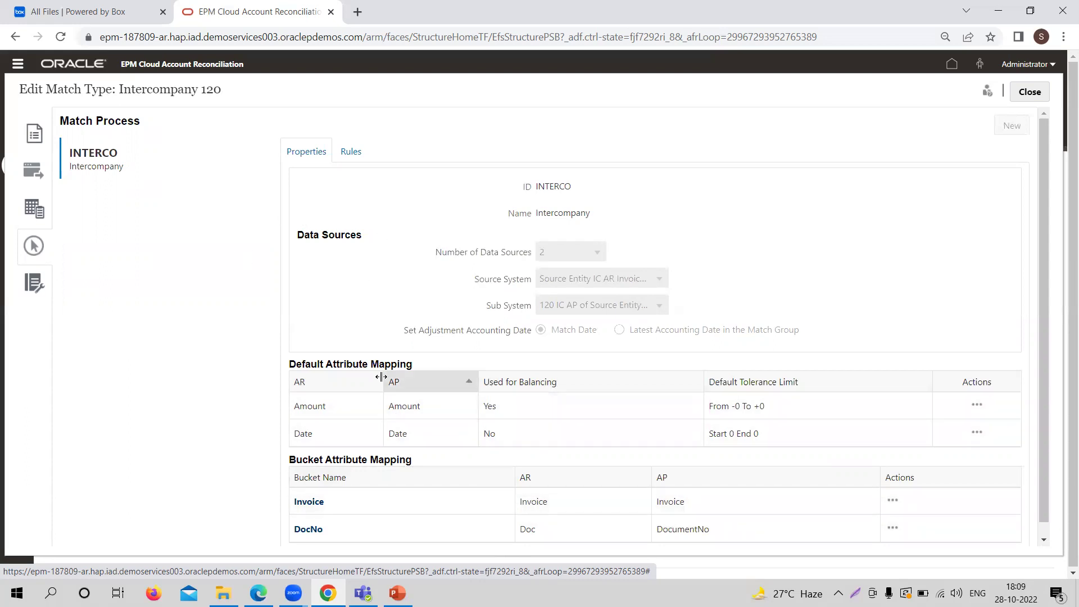
# - List INTERCO's auto match rules, starting from 1to1 Exact Match on Invoice and Amount
pyautogui.click(351, 152)
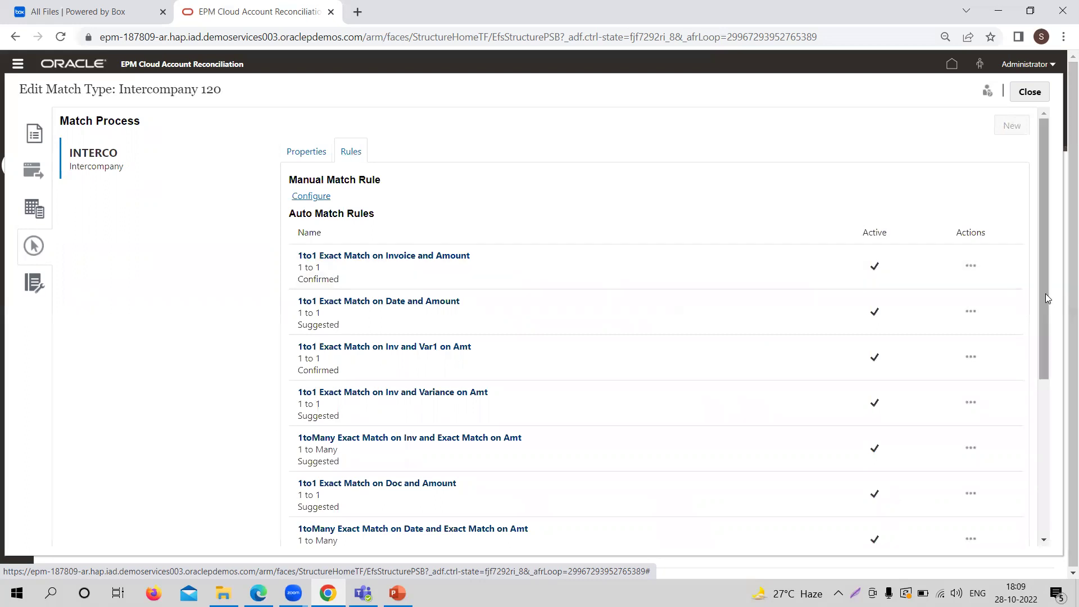
pyautogui.moveTo(1046, 294); pyautogui.dragTo(1050, 335)
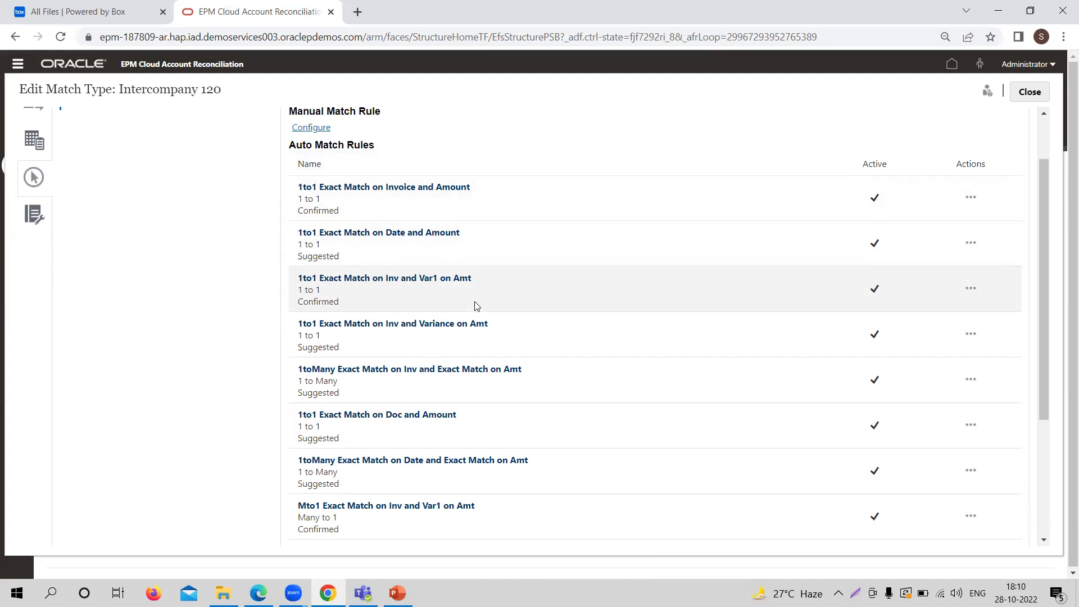
# - Inspect the Invoice/Amount and Date/Amount exact match rules, then close the Intercompany 120 editor
pyautogui.click(339, 188)
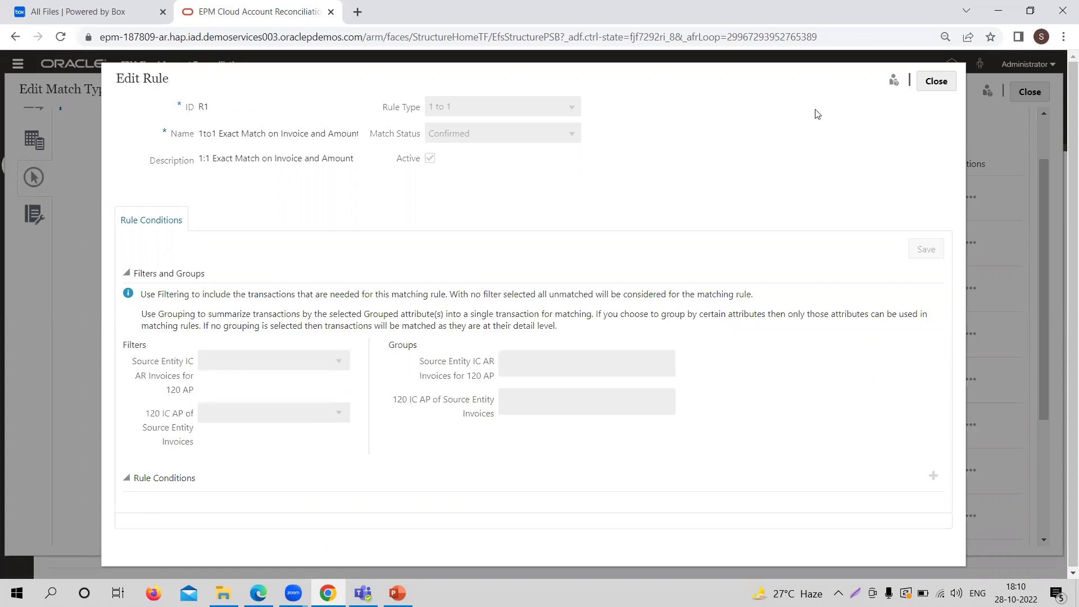
pyautogui.click(935, 81)
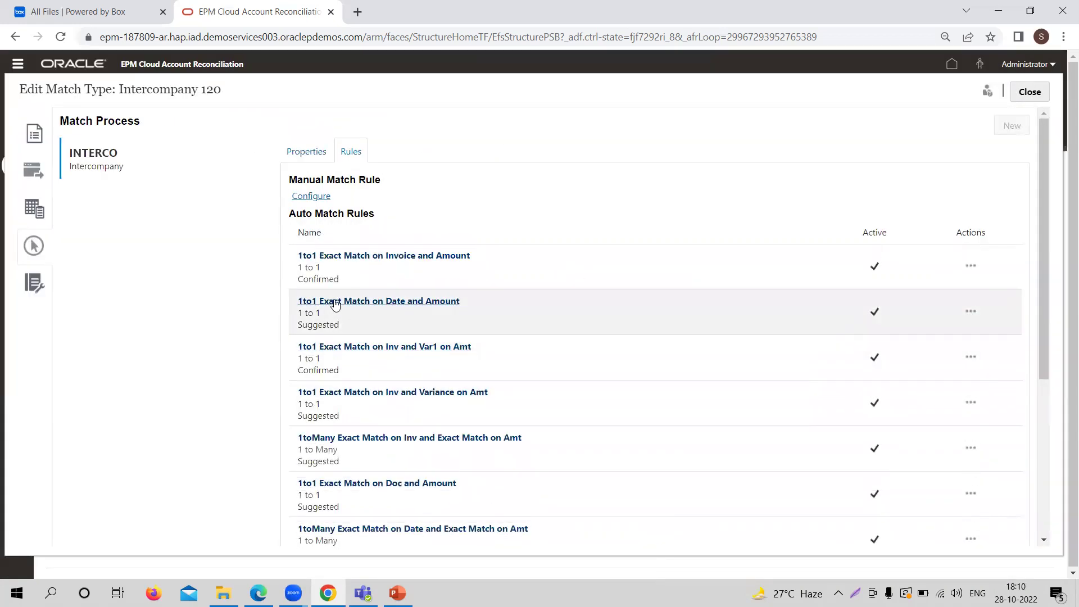
pyautogui.click(335, 302)
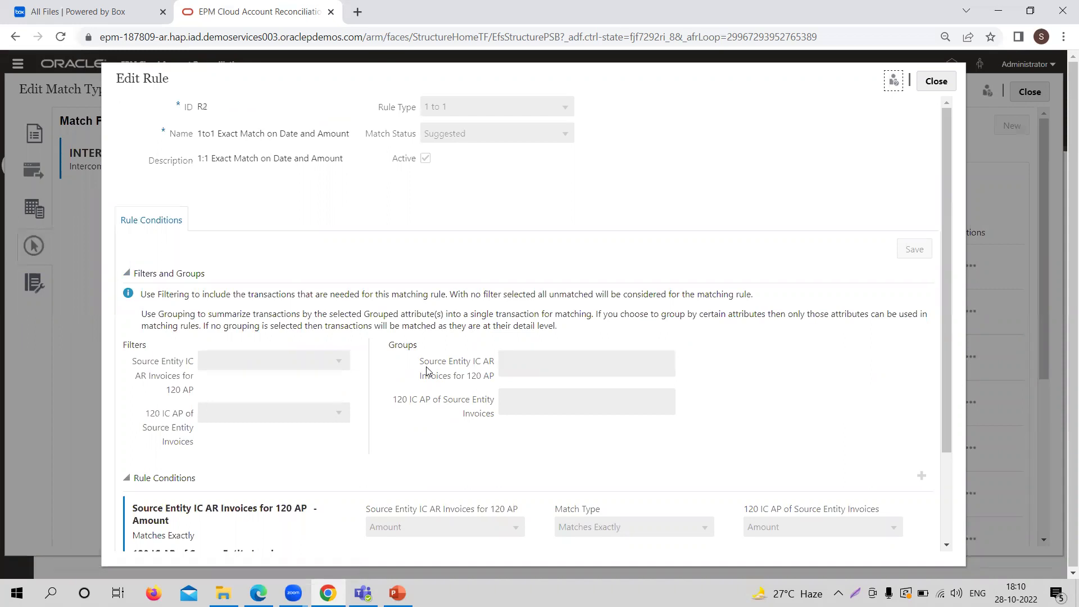
pyautogui.click(936, 81)
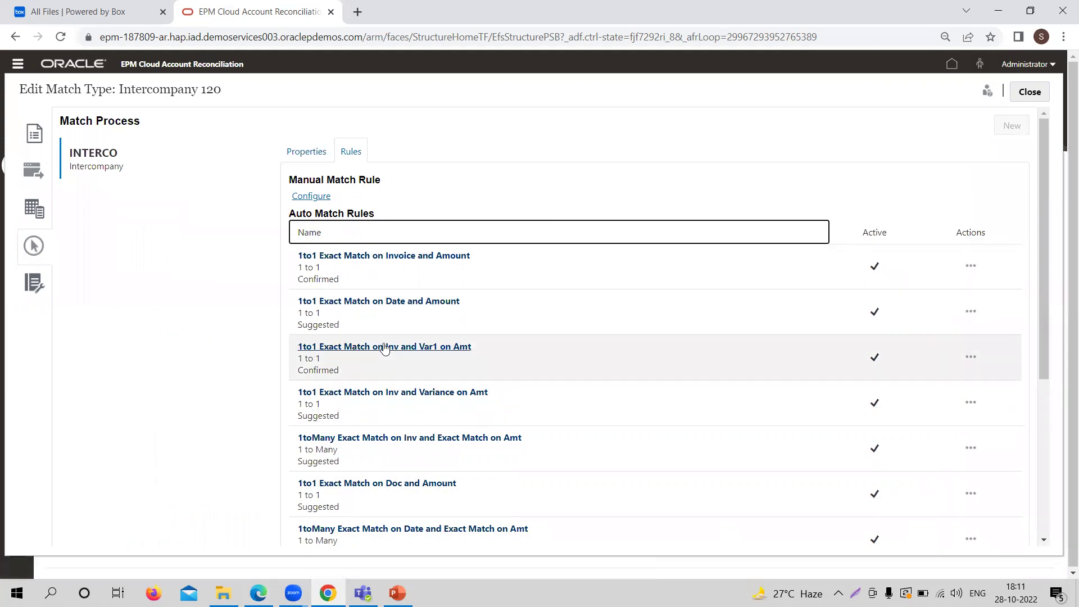
pyautogui.click(1029, 91)
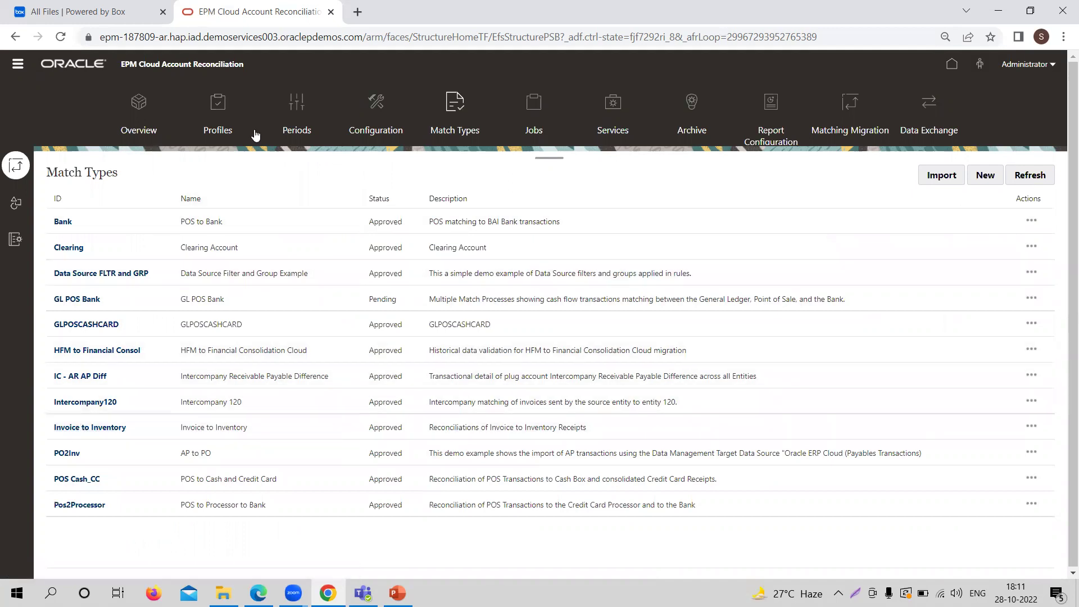
# - Return to the Account Reconciliation home page
pyautogui.click(954, 67)
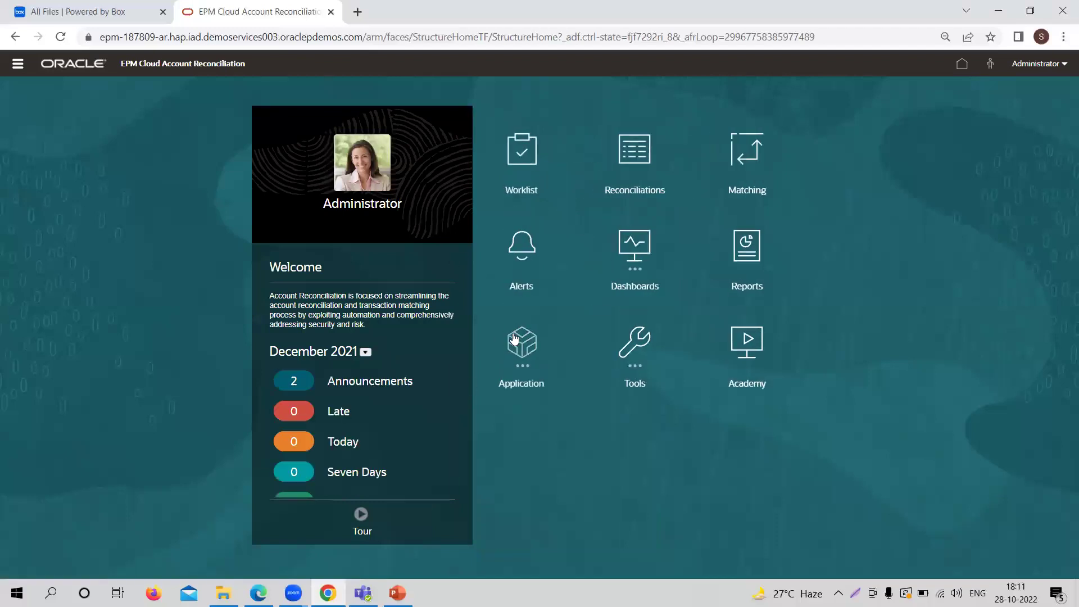
# - Filter the Formats list to 'TM INTER' and open the TM Intercompany format
pyautogui.click(514, 338)
pyautogui.click(732, 433)
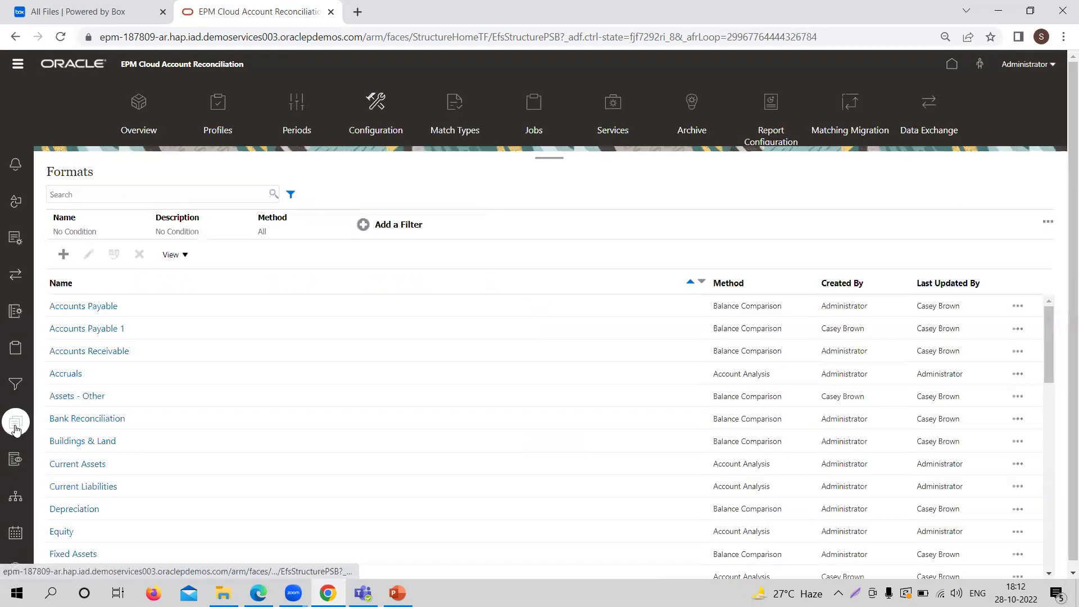
pyautogui.click(102, 195)
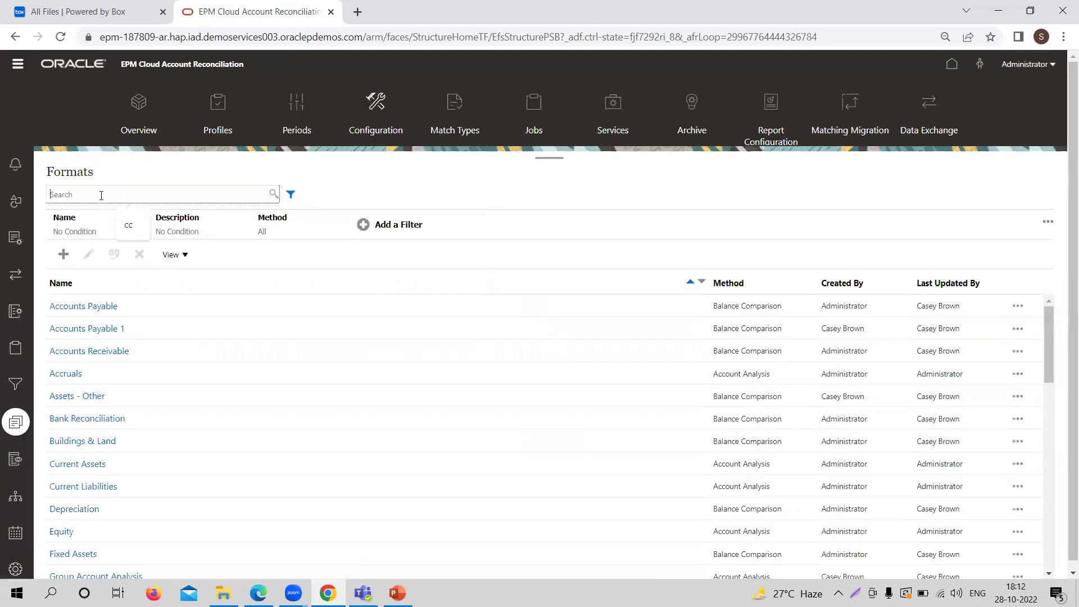
pyautogui.write('TM INTER')
pyautogui.press('Return')
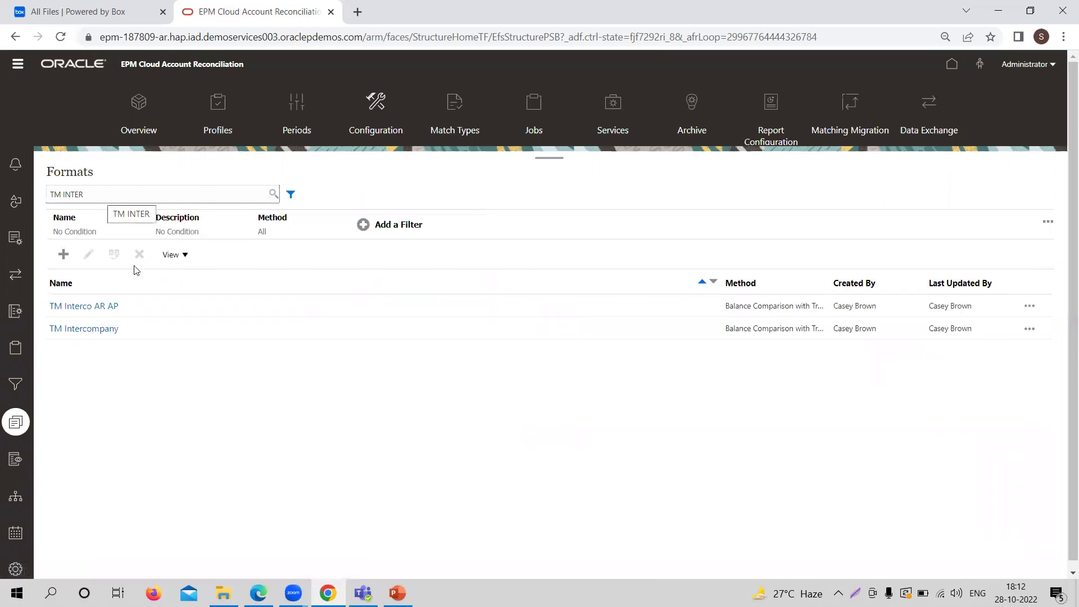
pyautogui.click(85, 335)
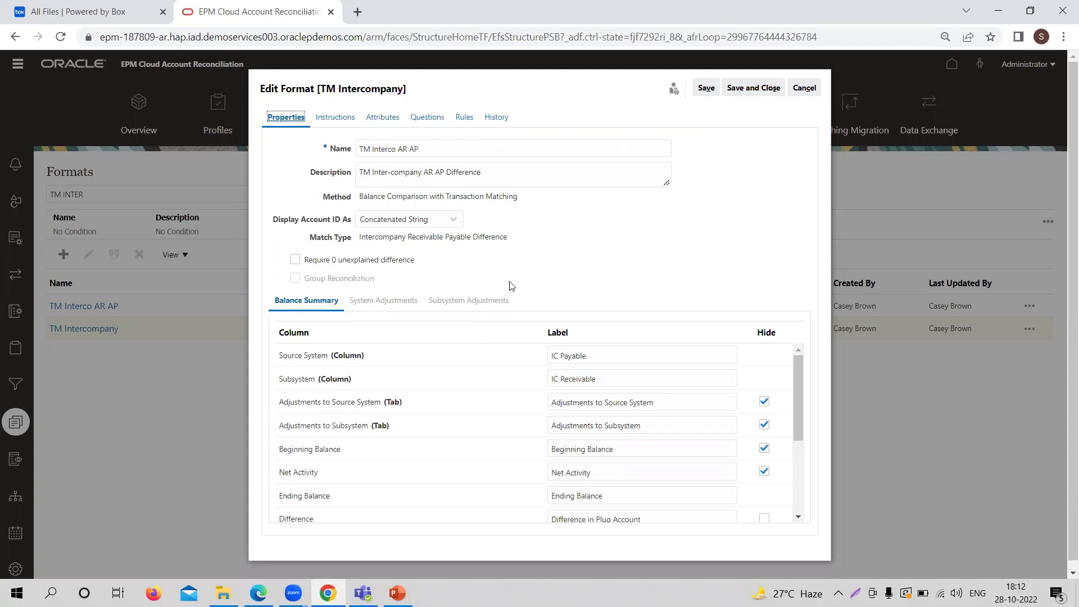
pyautogui.click(803, 89)
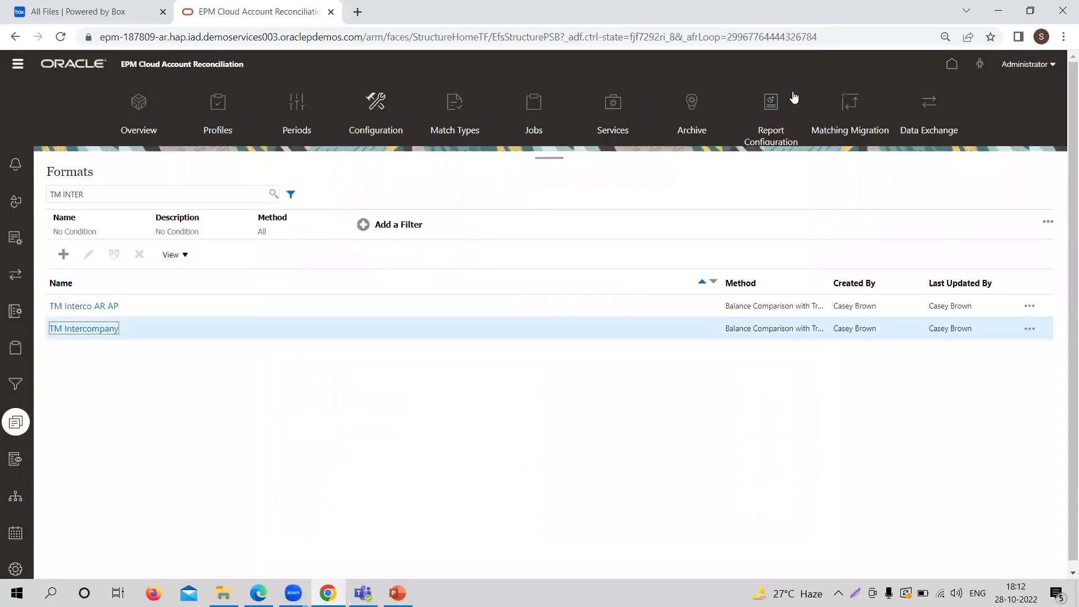
pyautogui.click(87, 327)
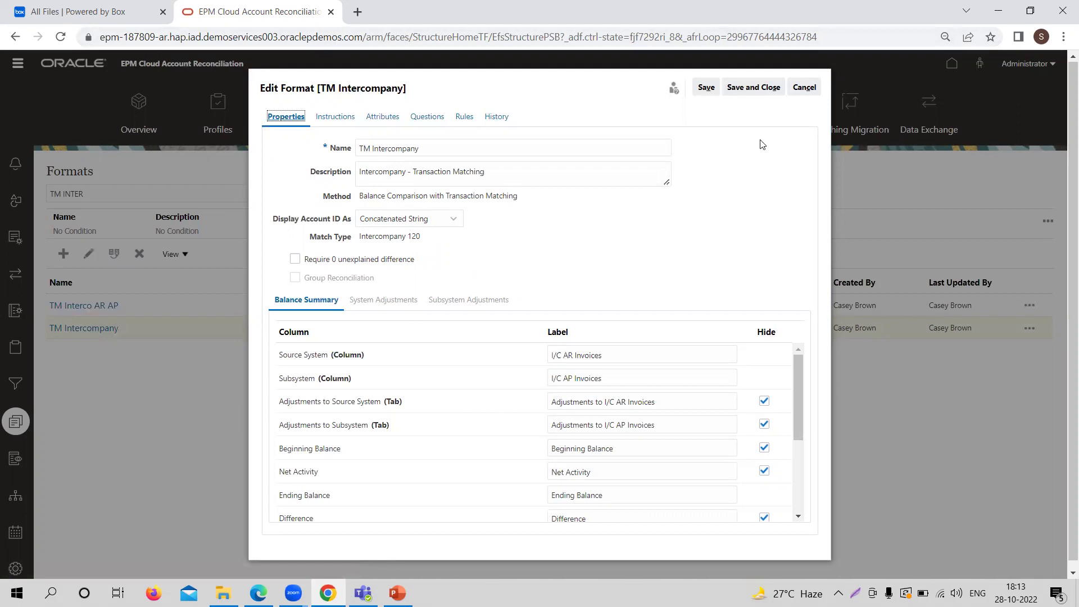
pyautogui.click(768, 86)
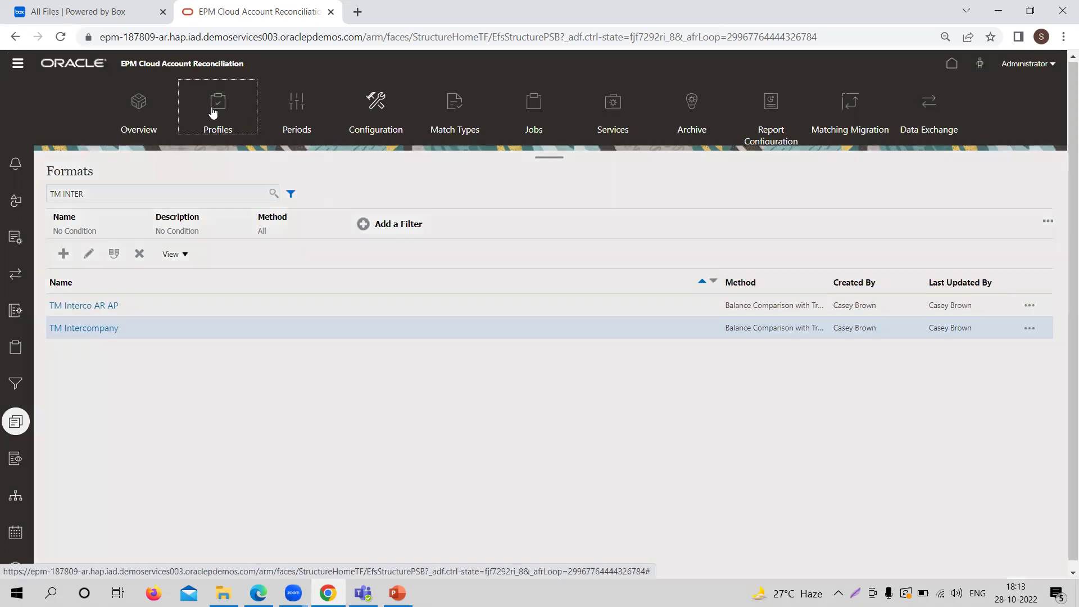
# - Search the Profiles list for '203 IN'
pyautogui.click(213, 113)
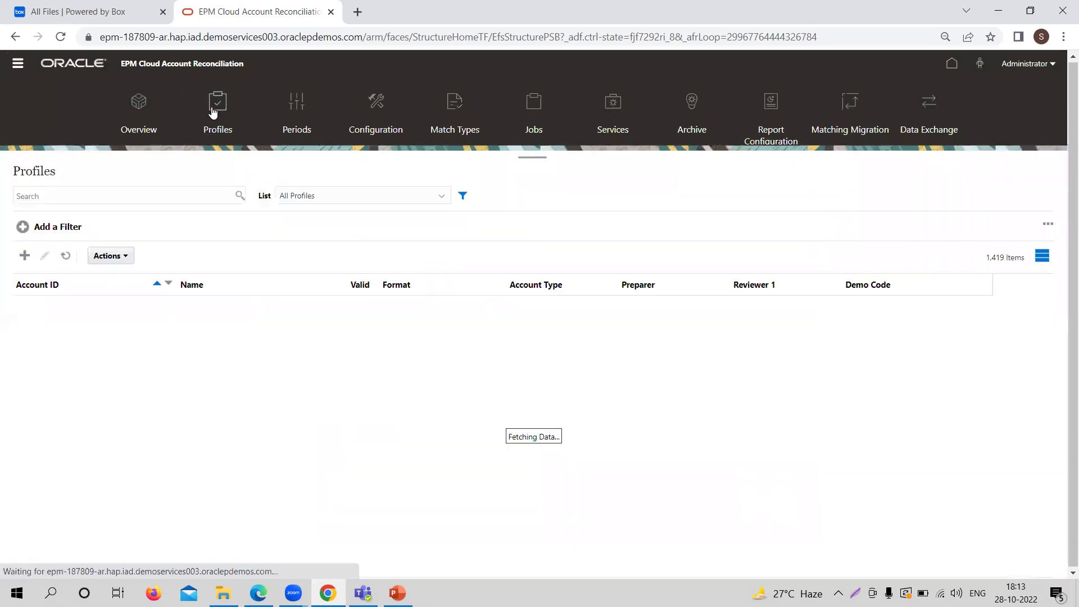
pyautogui.click(88, 197)
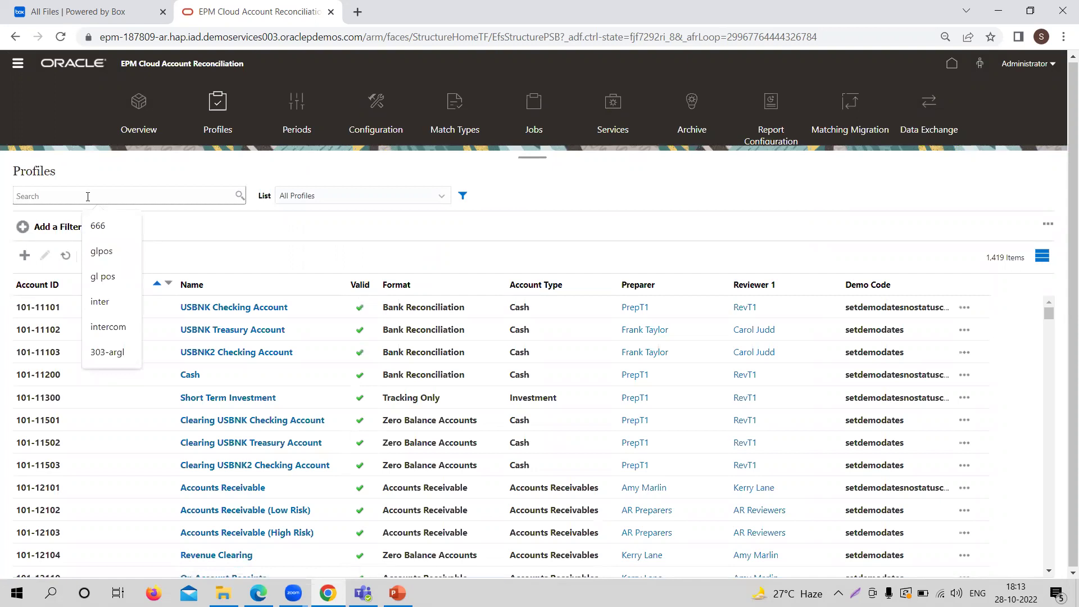
pyautogui.write('203 IN')
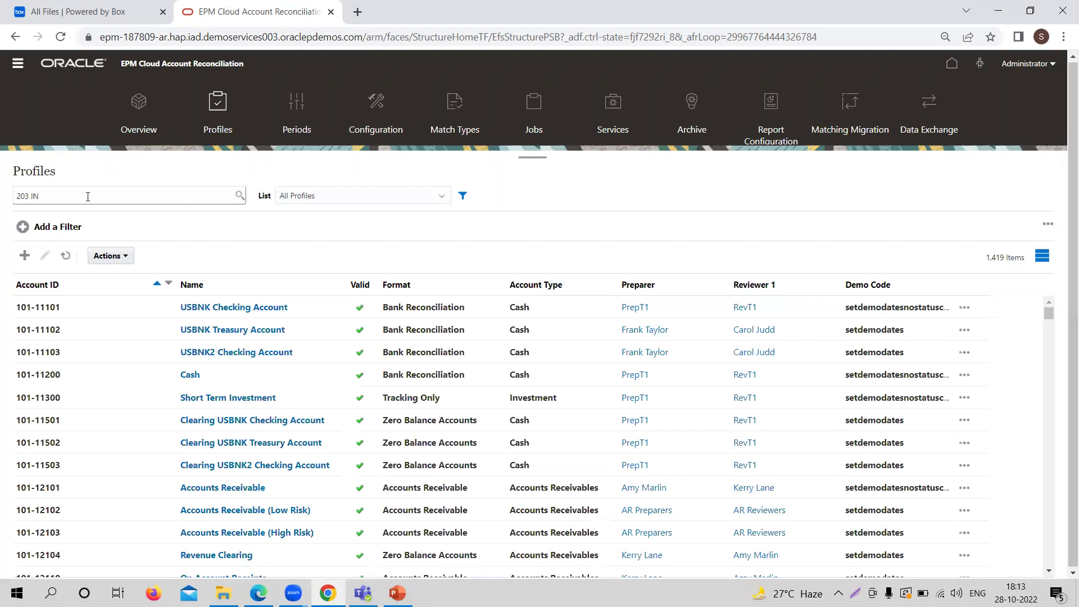
pyautogui.press('Return')
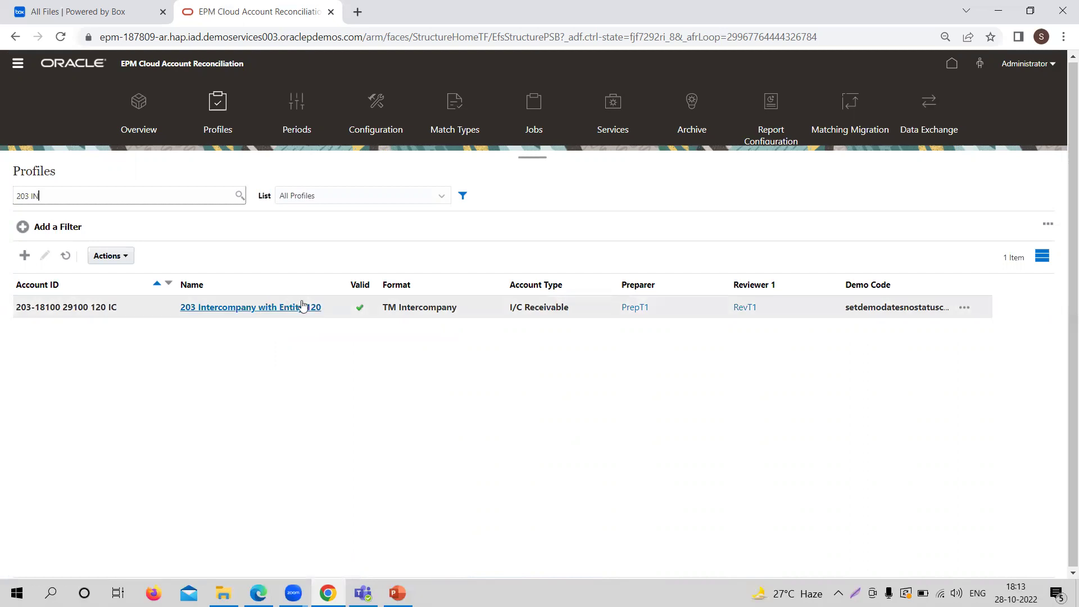
# - Open the 203 Intercompany with Entity 120 profile and check its auto reconciliation method without changing it
pyautogui.click(279, 307)
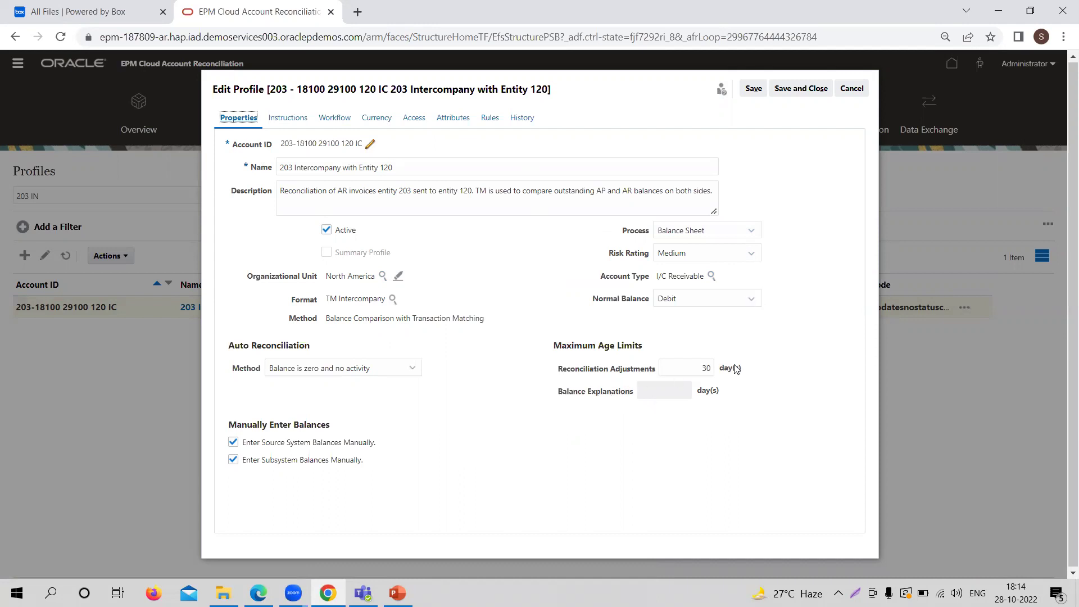
pyautogui.click(350, 371)
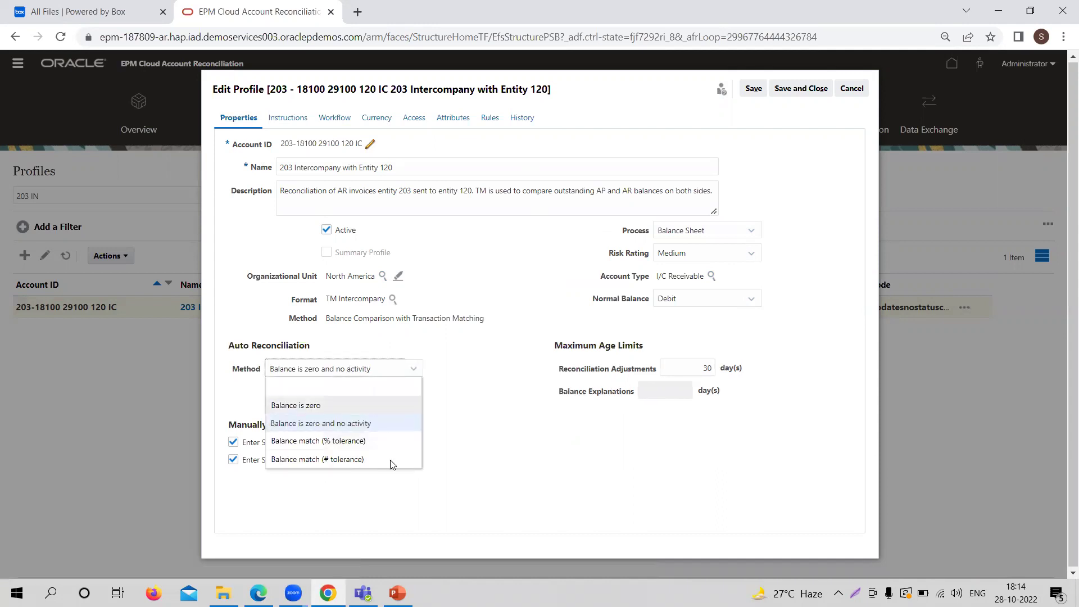
pyautogui.click(484, 431)
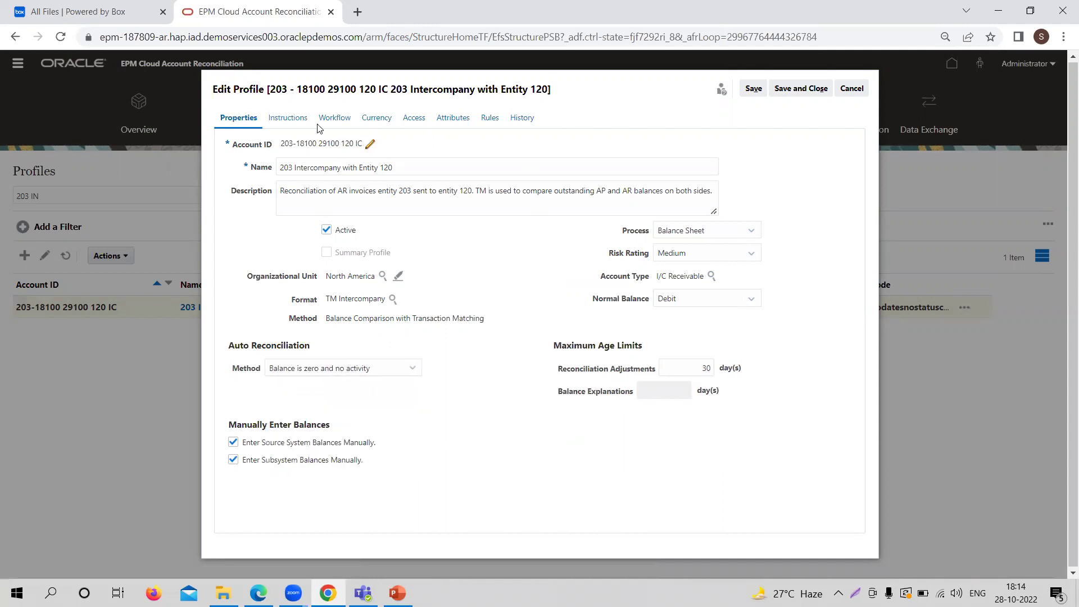
# - Review the profile's Workflow, Currency and Rules tabs, then save and close it
pyautogui.click(336, 119)
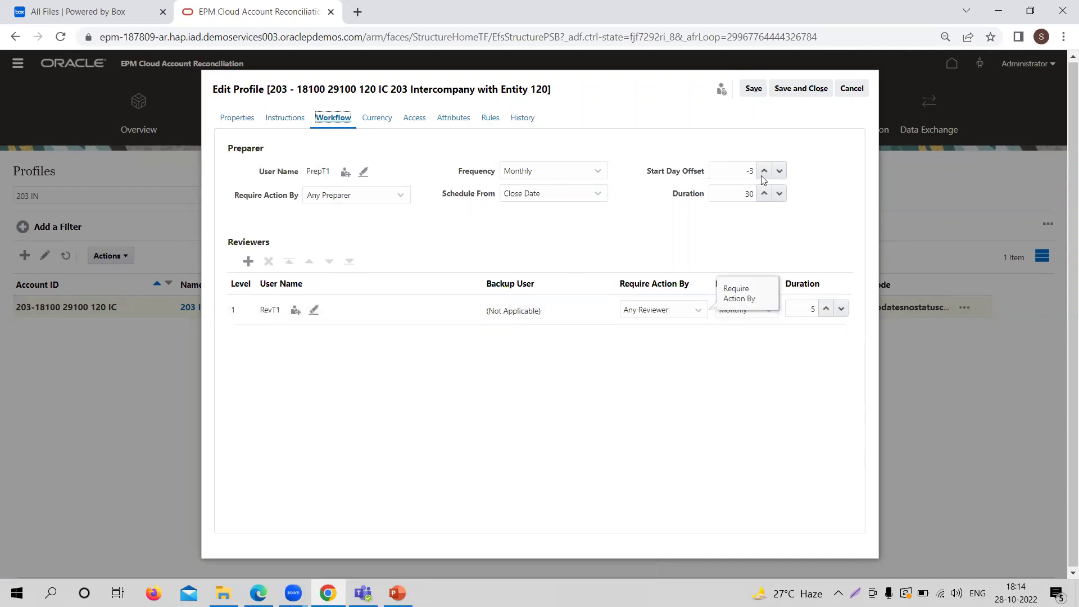
pyautogui.click(369, 119)
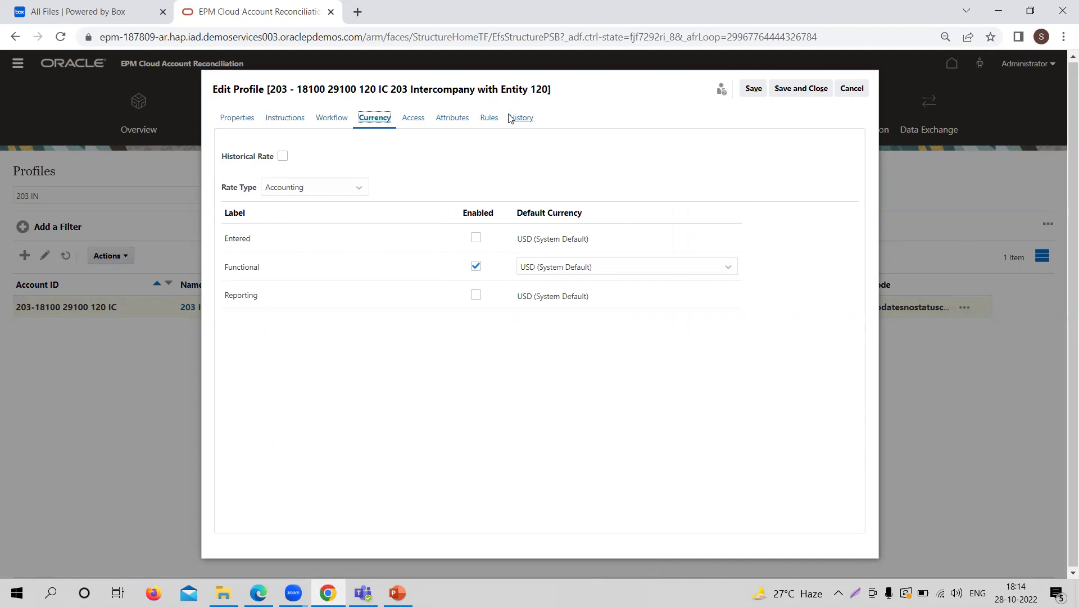
pyautogui.click(488, 119)
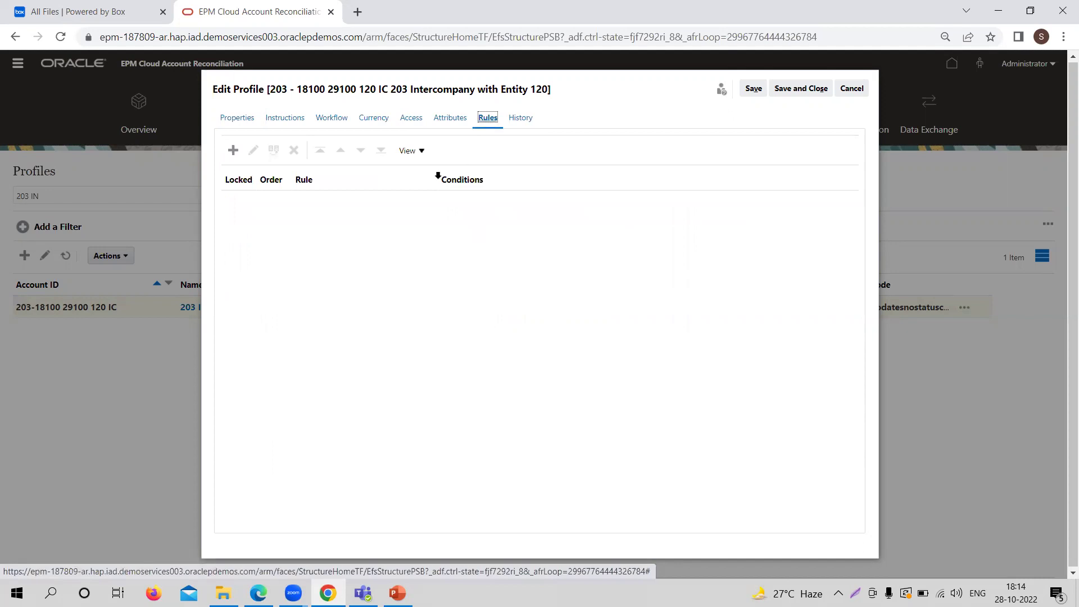
pyautogui.click(794, 89)
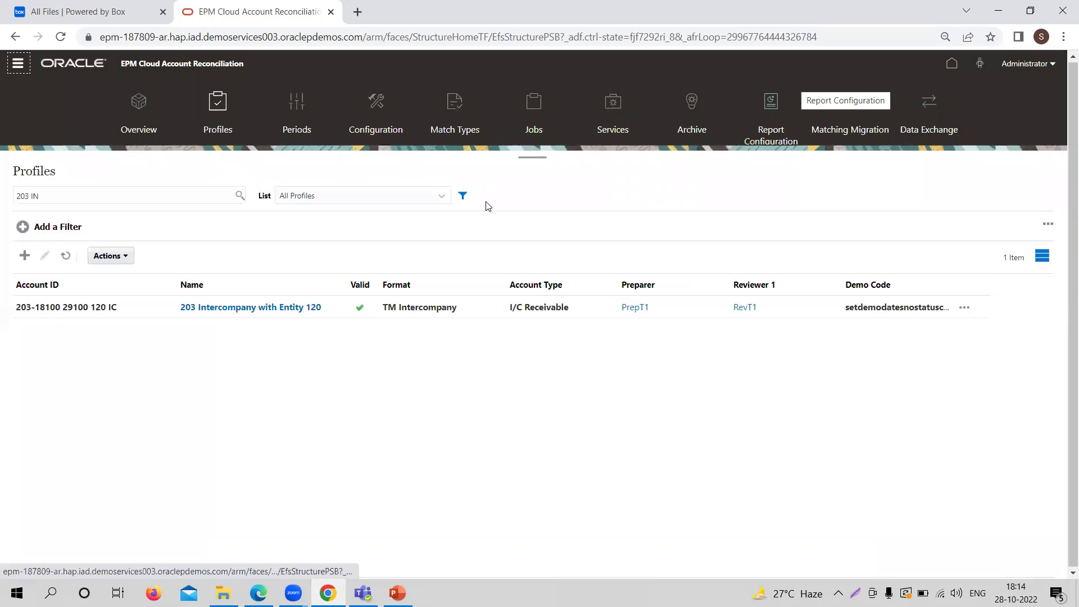
# - View the reconciliation Periods list, return Home, then advance the PowerPoint show to slide 5, User Workflow Process
pyautogui.click(292, 113)
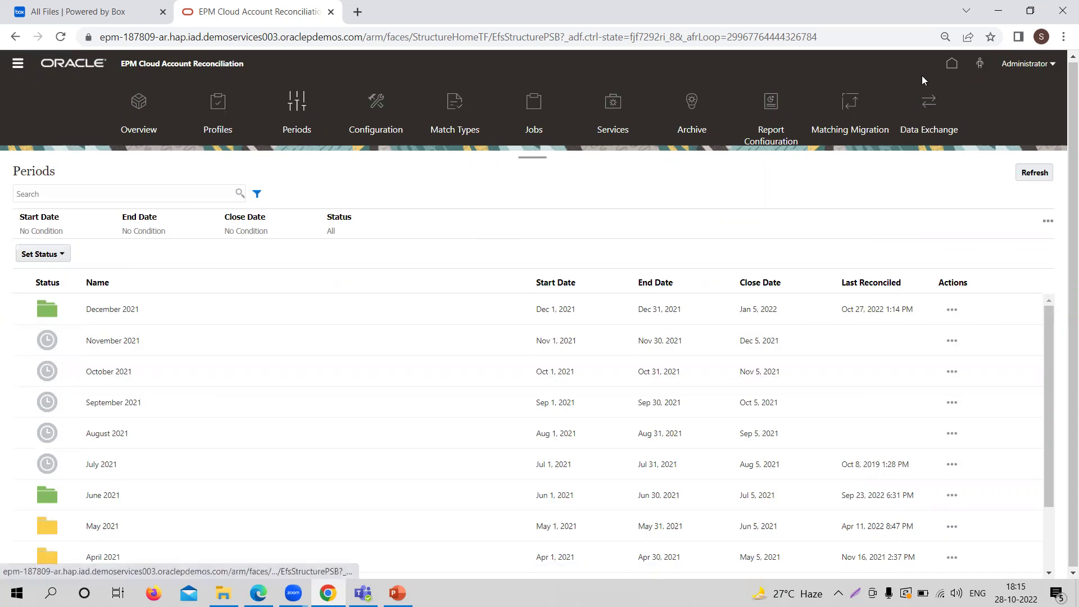
pyautogui.click(952, 67)
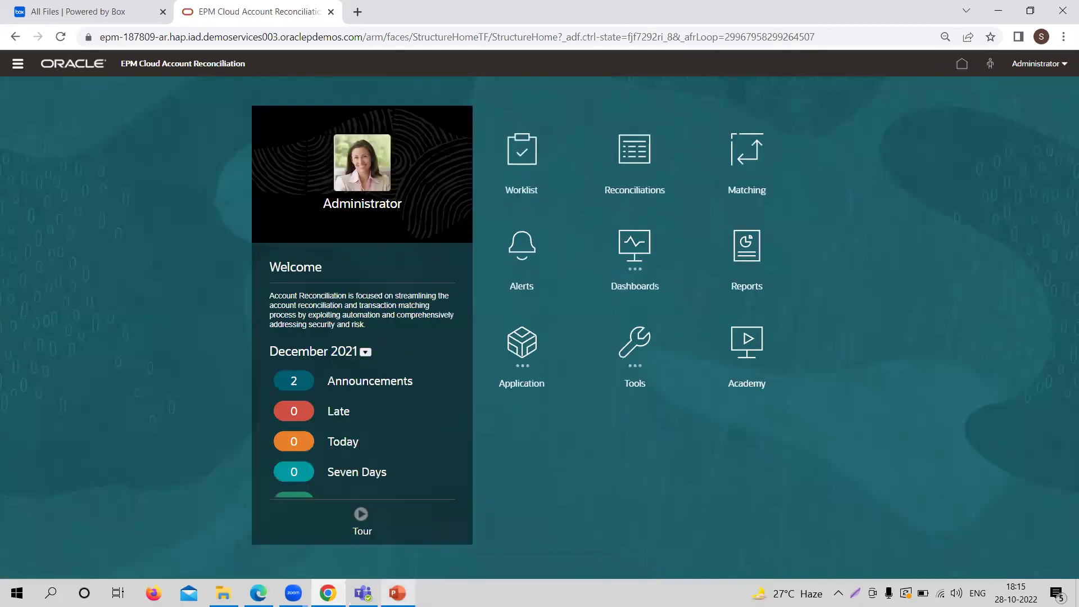
pyautogui.hotkey('alt', 'Tab')
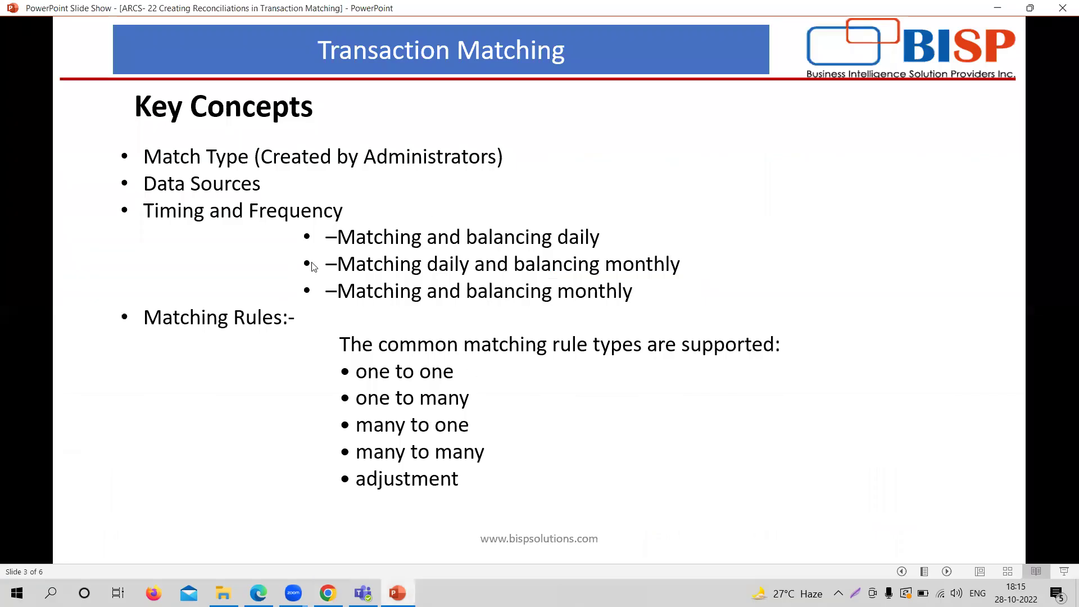
pyautogui.click(318, 267)
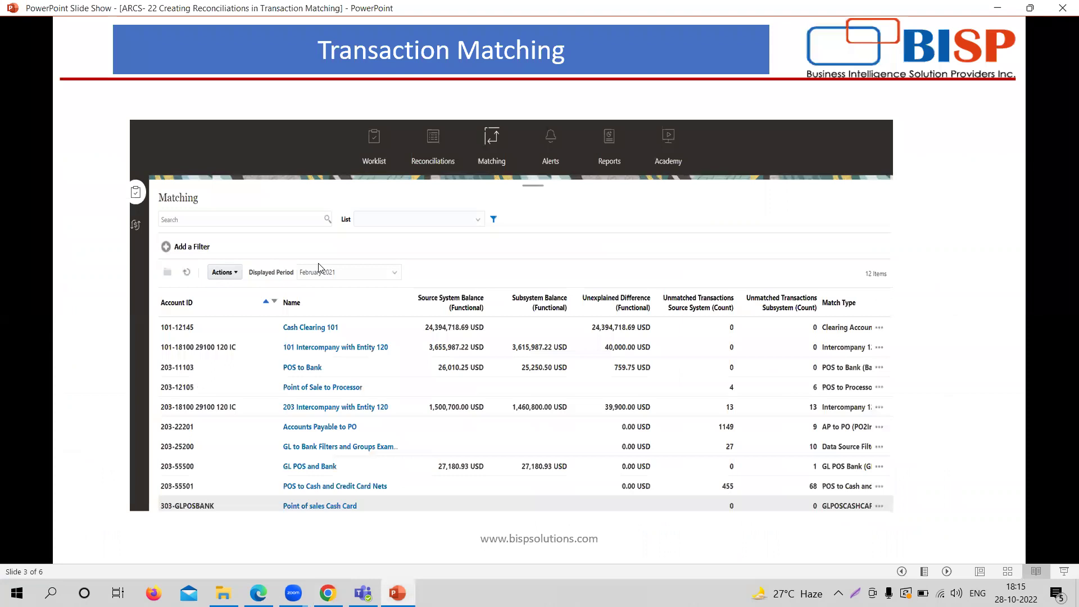
pyautogui.click(319, 267)
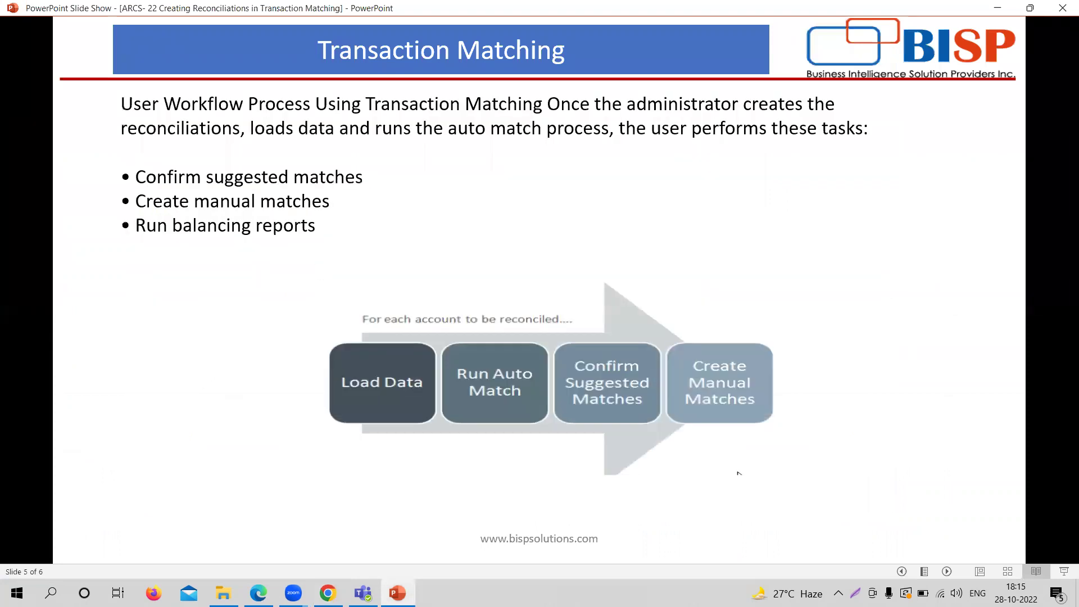